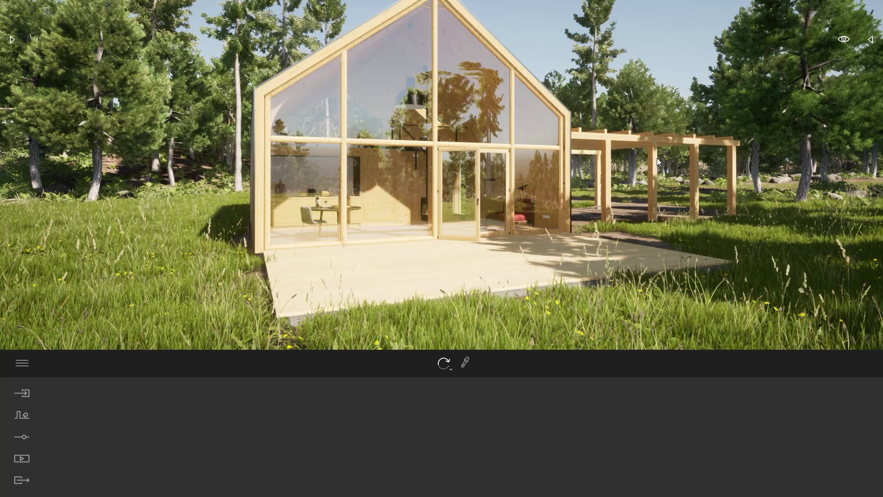
Inspect the two box reflection probes in the scene and the reflections on the house's glass front up close
{"action": "right_click_drag", "start_coordinate": [657, 158], "coordinate": [695, 158]}
{"action": "left_click", "coordinate": [871, 39]}
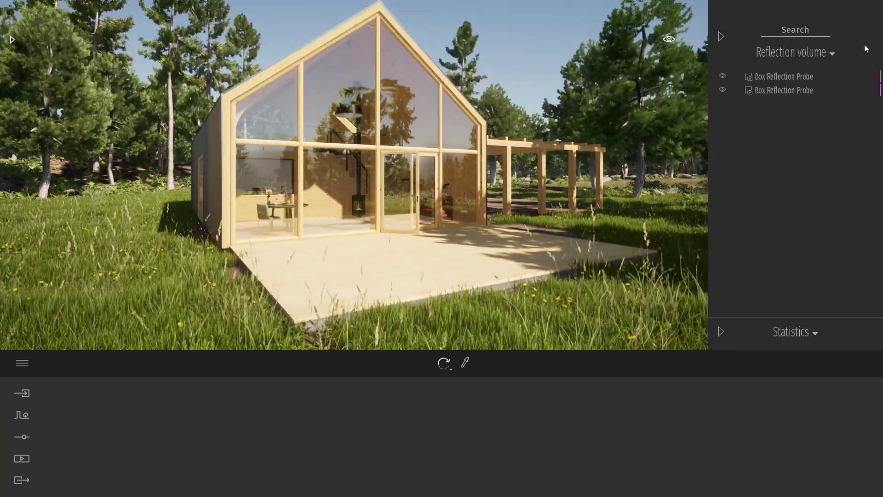
{"action": "left_click", "coordinate": [784, 77]}
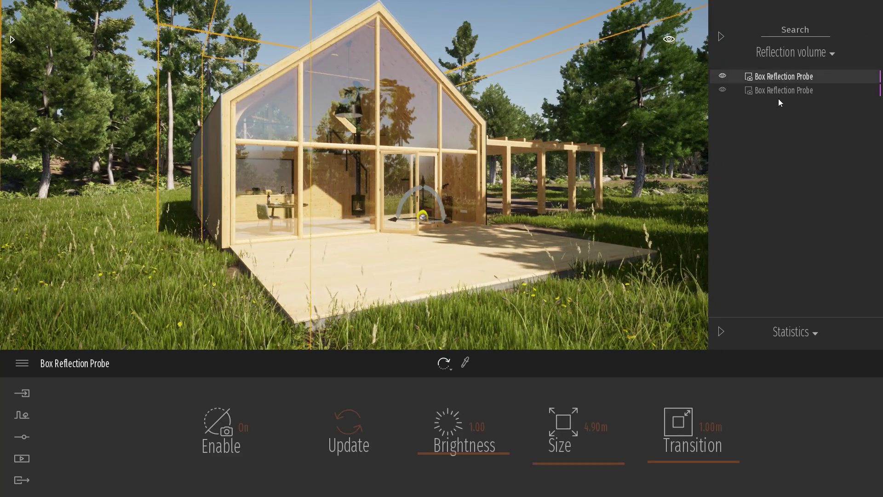
{"action": "left_click", "coordinate": [781, 91]}
{"action": "right_click_drag", "start_coordinate": [529, 140], "coordinate": [501, 194]}
{"action": "key", "text": "Escape"}
{"action": "right_click_drag", "start_coordinate": [390, 186], "coordinate": [341, 156]}
{"action": "key", "text": "d"}
{"action": "key", "text": "a"}
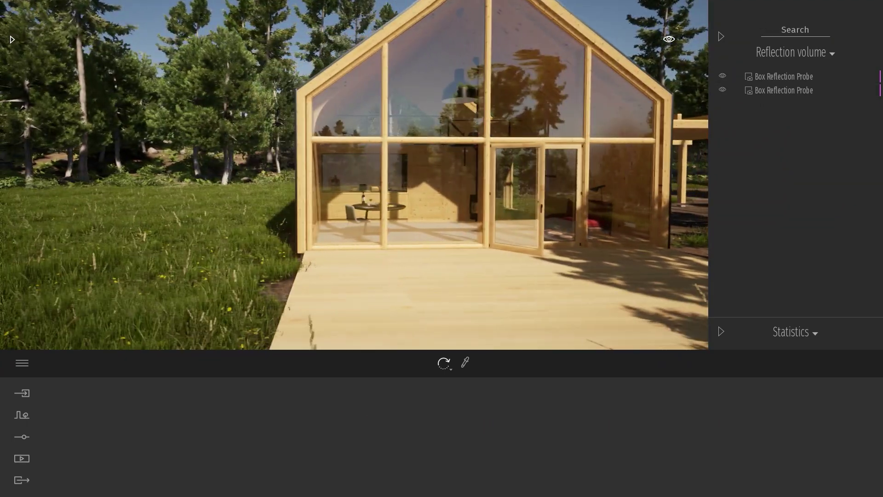
{"action": "key", "text": "w"}
{"action": "key", "text": "w"}
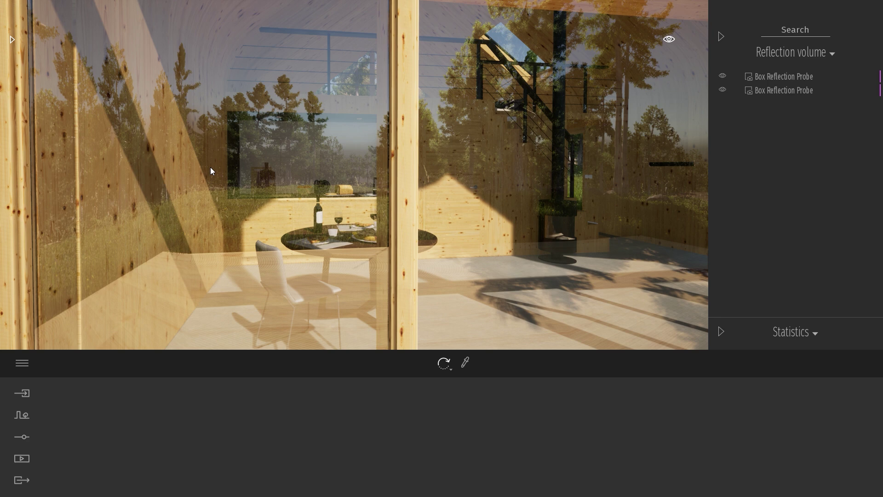
Set the reflection probes resolution to 64 for both viewport and export in the preferences
{"action": "left_click", "coordinate": [23, 365]}
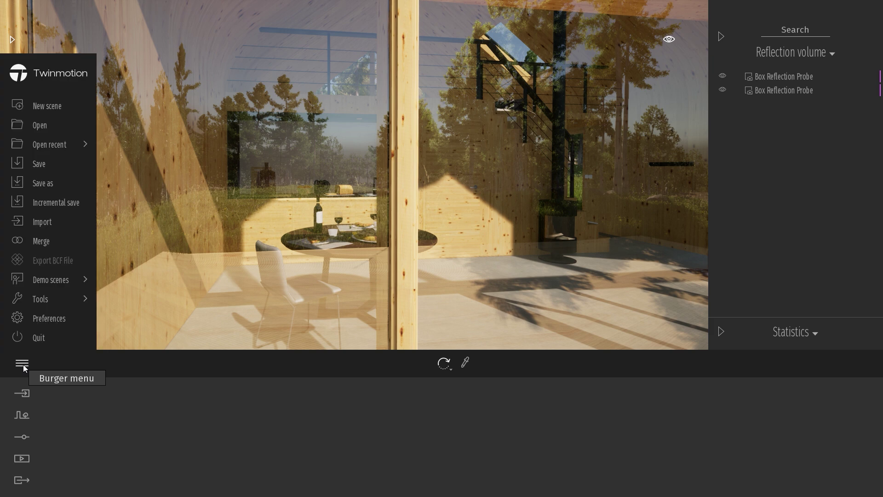
{"action": "left_click", "coordinate": [63, 318]}
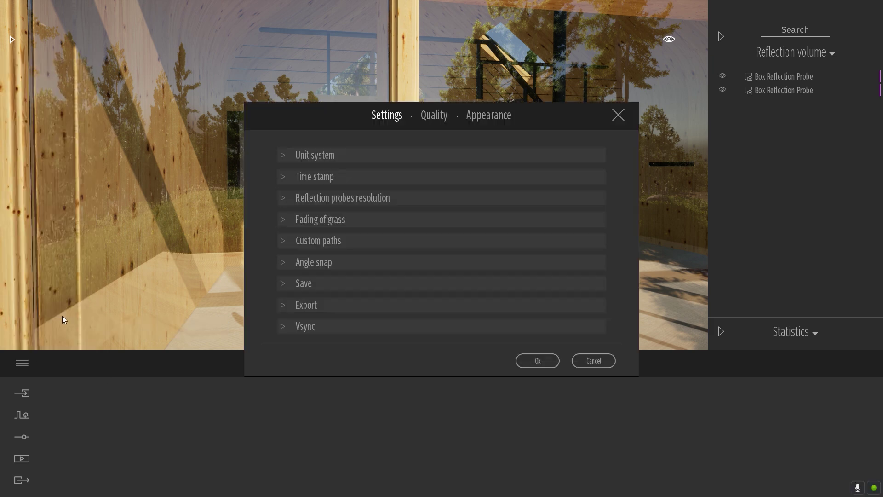
{"action": "left_click", "coordinate": [290, 198]}
{"action": "left_click", "coordinate": [384, 217]}
{"action": "left_click", "coordinate": [391, 230]}
{"action": "left_click", "coordinate": [374, 234]}
{"action": "left_click", "coordinate": [388, 245]}
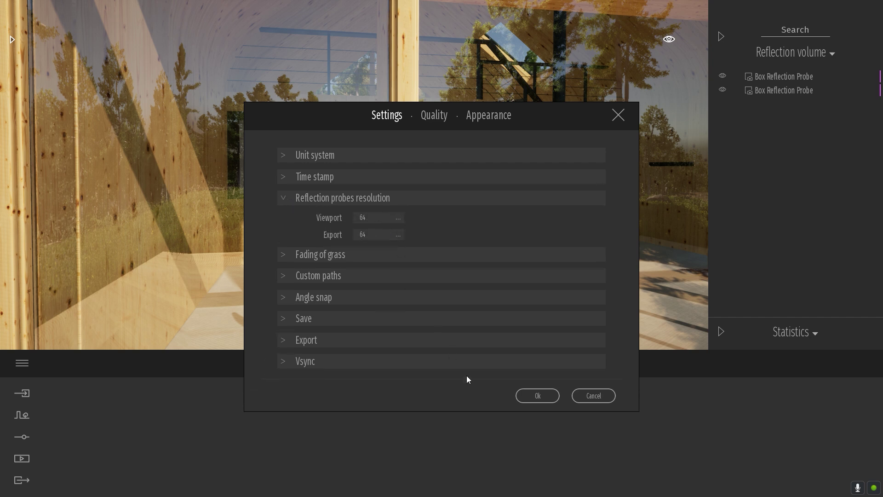
{"action": "left_click", "coordinate": [545, 398]}
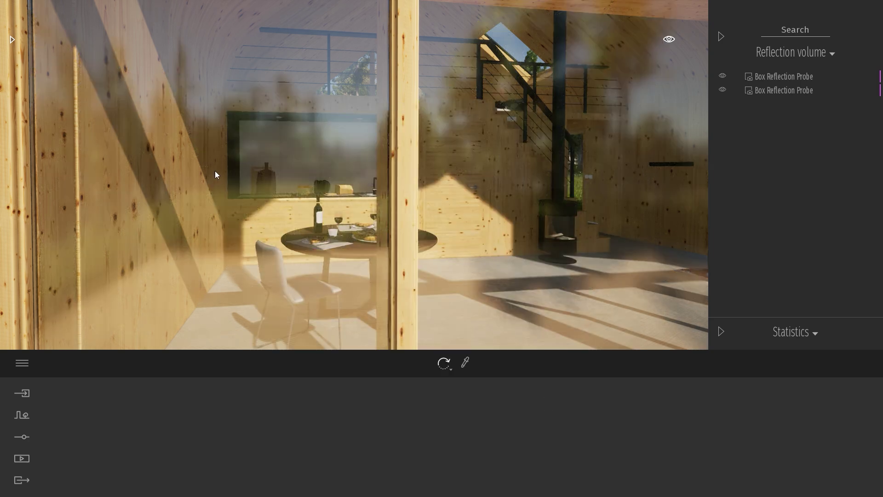
Set the reflection probes resolution to 1024 for both viewport and export in the preferences
{"action": "middle_click_drag", "start_coordinate": [548, 239], "coordinate": [441, 240], "text": "shift"}
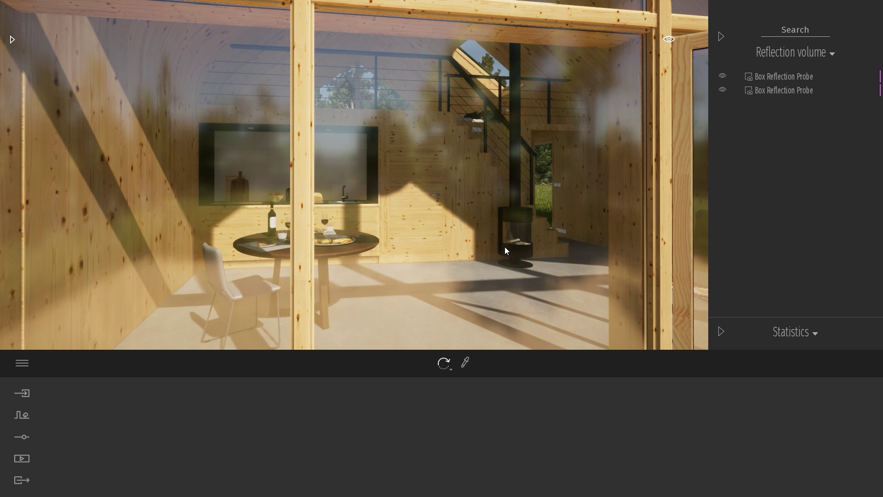
{"action": "left_click", "coordinate": [22, 363]}
{"action": "left_click", "coordinate": [63, 311]}
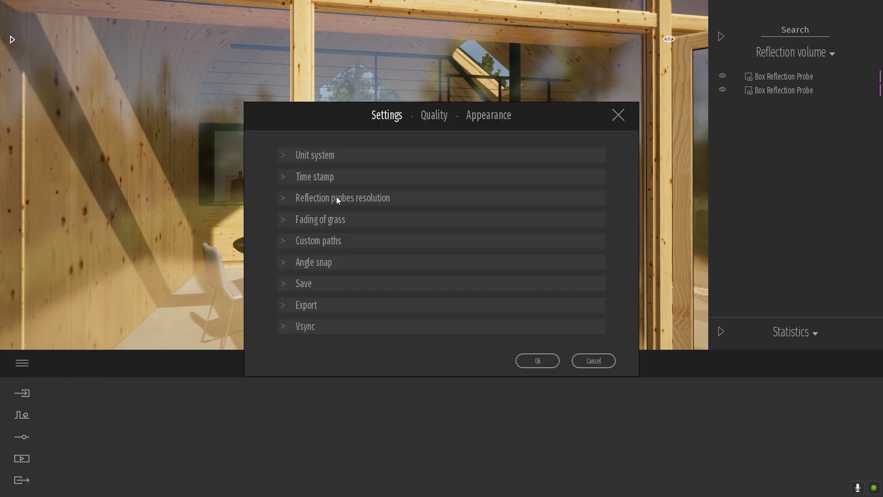
{"action": "left_click", "coordinate": [337, 198]}
{"action": "left_click", "coordinate": [384, 218]}
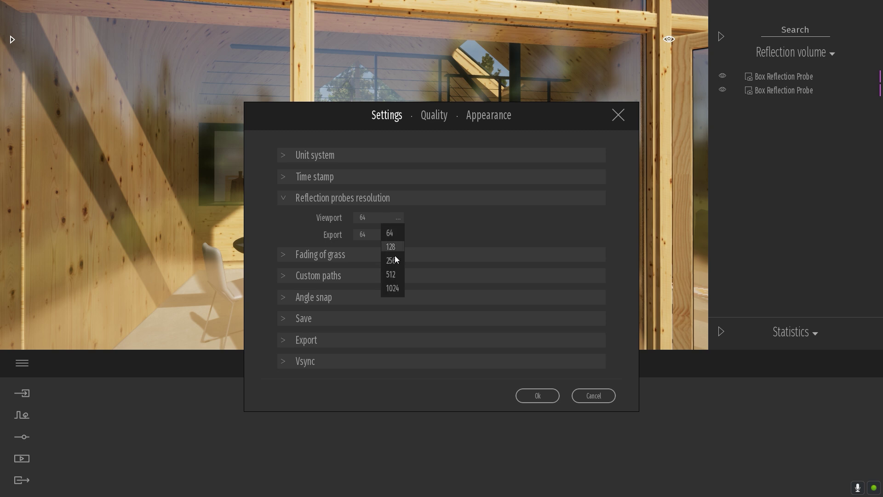
{"action": "left_click", "coordinate": [399, 290]}
{"action": "left_click", "coordinate": [380, 236]}
{"action": "left_click", "coordinate": [392, 305]}
{"action": "left_click", "coordinate": [538, 396]}
Check the glass reflections up close, and set the scene's day time to 22:58
{"action": "scroll", "coordinate": [287, 175], "scroll_direction": "up", "scroll_amount": 5}
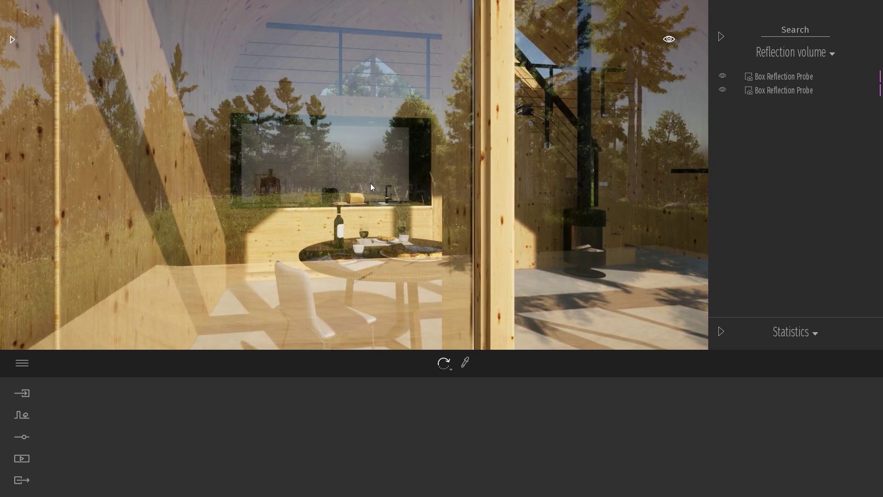
{"action": "middle_click_drag", "start_coordinate": [354, 175], "coordinate": [294, 175], "text": "shift"}
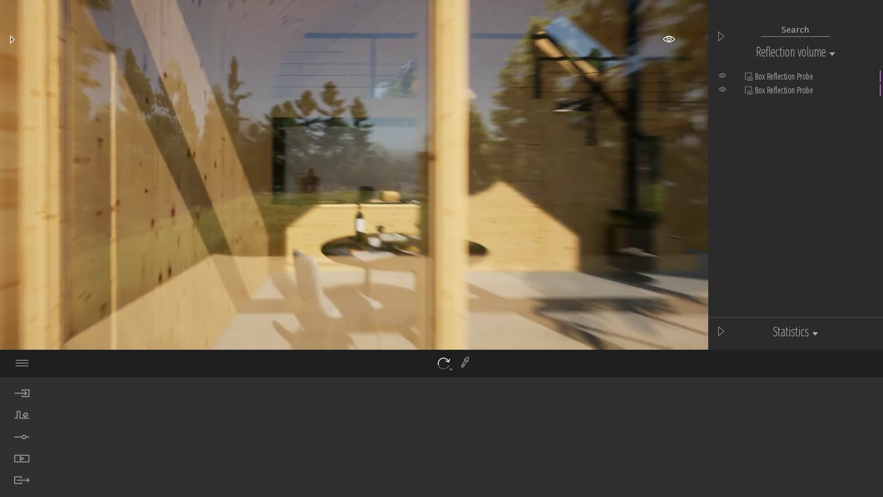
{"action": "key", "text": "w"}
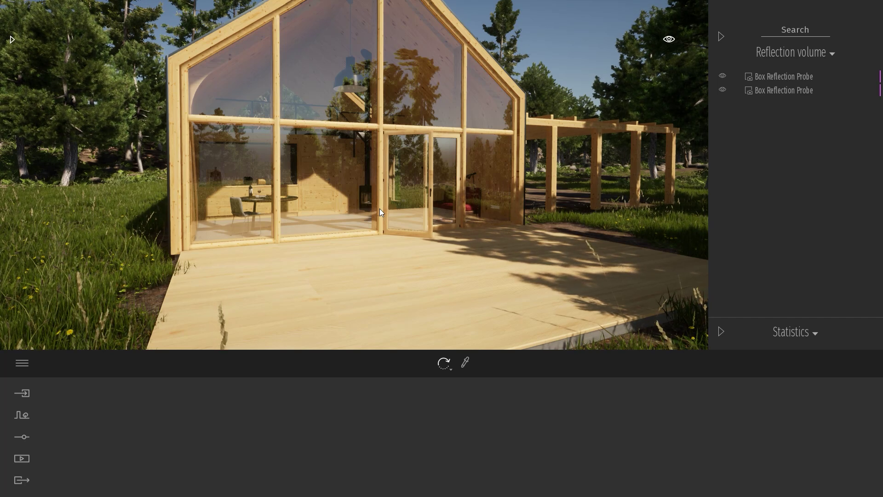
{"action": "scroll", "coordinate": [697, 44], "scroll_direction": "down", "scroll_amount": 3}
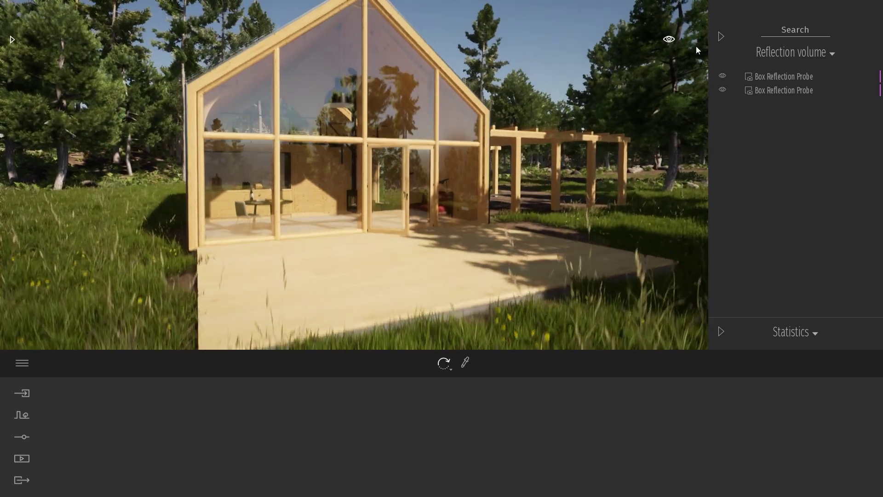
{"action": "left_click", "coordinate": [669, 38]}
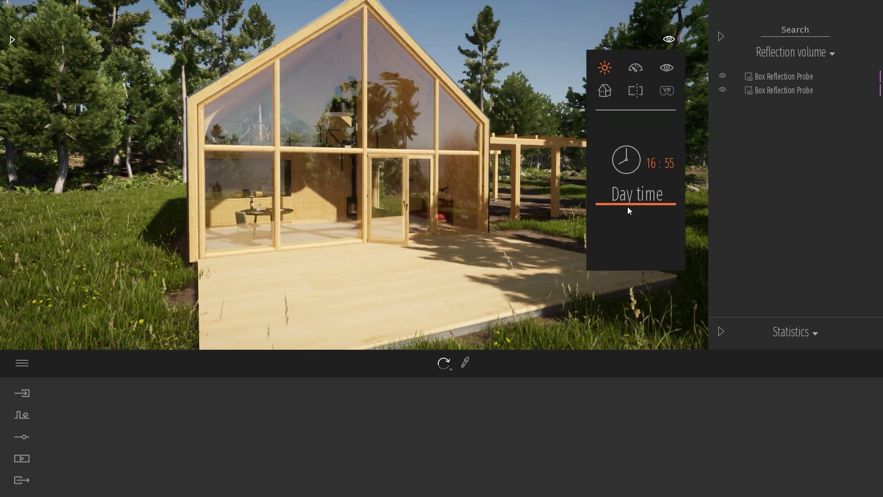
{"action": "left_click_drag", "start_coordinate": [630, 210], "coordinate": [627, 232]}
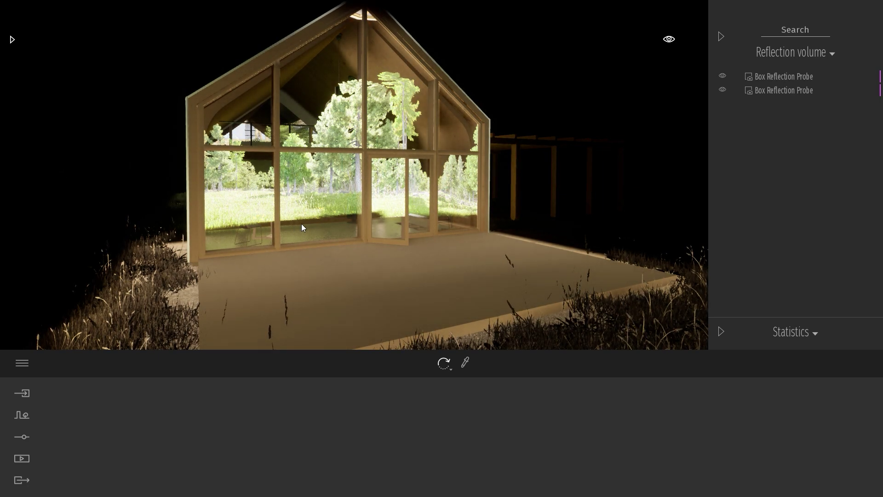
Select both box reflection probes and update them together to match the night lighting
{"action": "left_click", "coordinate": [785, 77]}
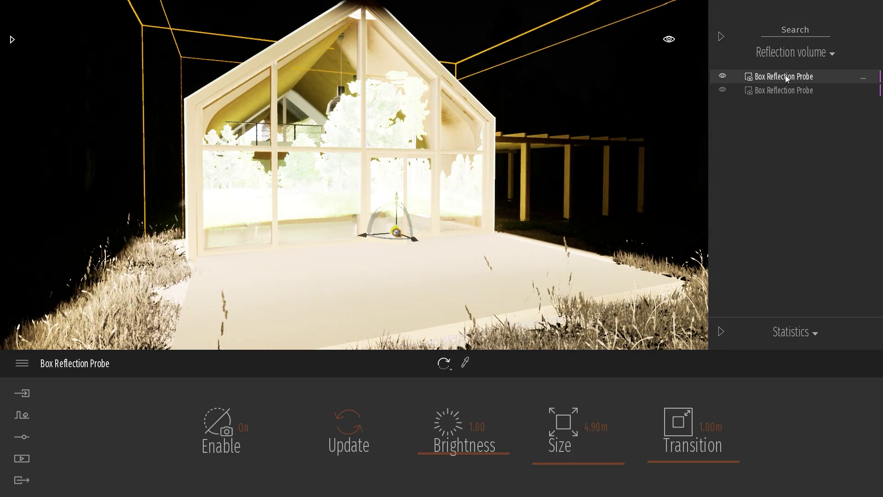
{"action": "left_click", "coordinate": [779, 91], "text": "shift"}
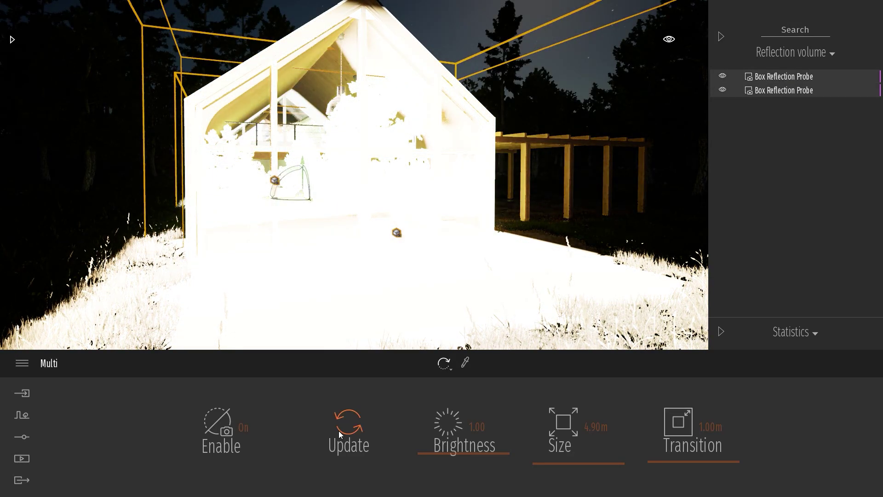
{"action": "left_click", "coordinate": [340, 426]}
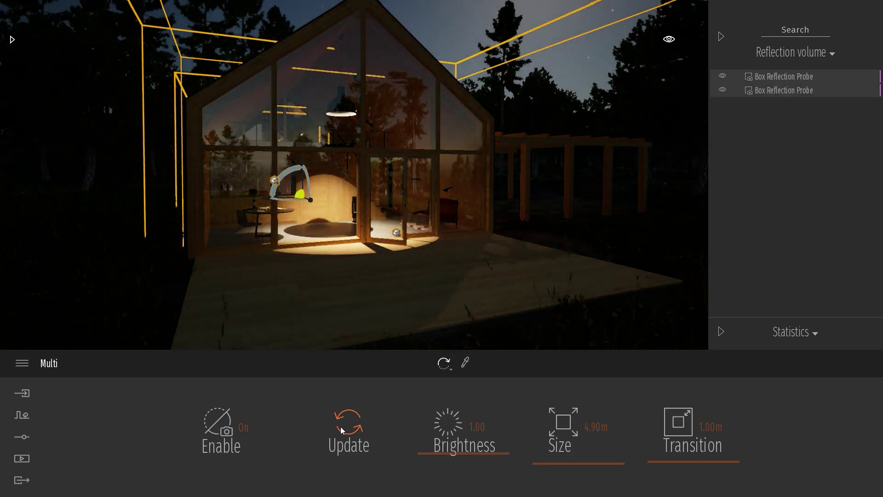
{"action": "left_click", "coordinate": [722, 90]}
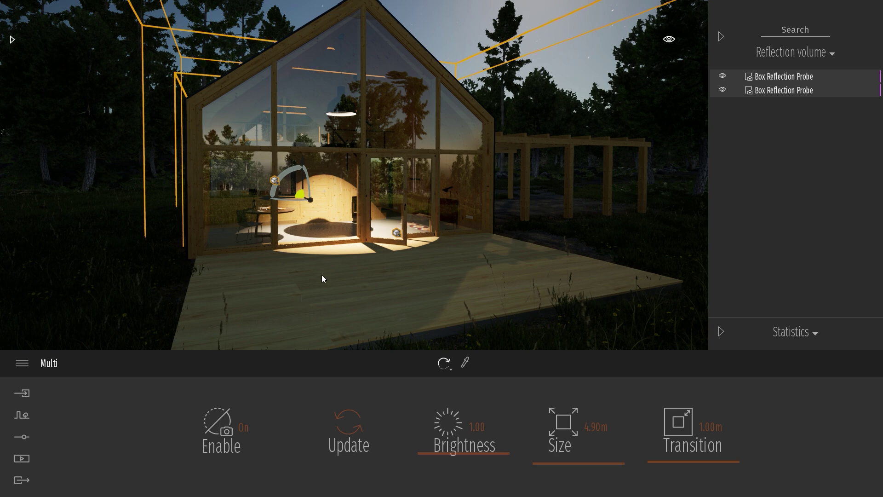
Set the scene's day time to 16:25 and deselect the reflection probes
{"action": "middle_click_drag", "start_coordinate": [476, 234], "coordinate": [353, 228], "text": "shift"}
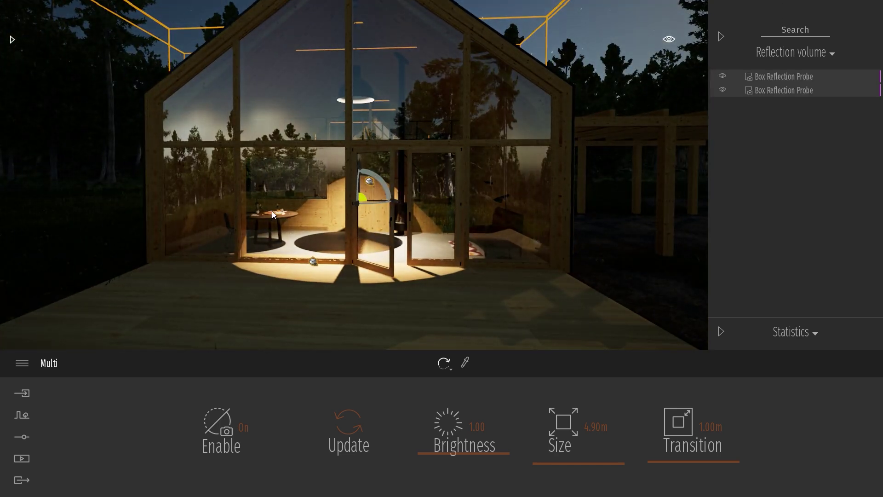
{"action": "middle_click_drag", "start_coordinate": [387, 239], "coordinate": [464, 238], "text": "shift"}
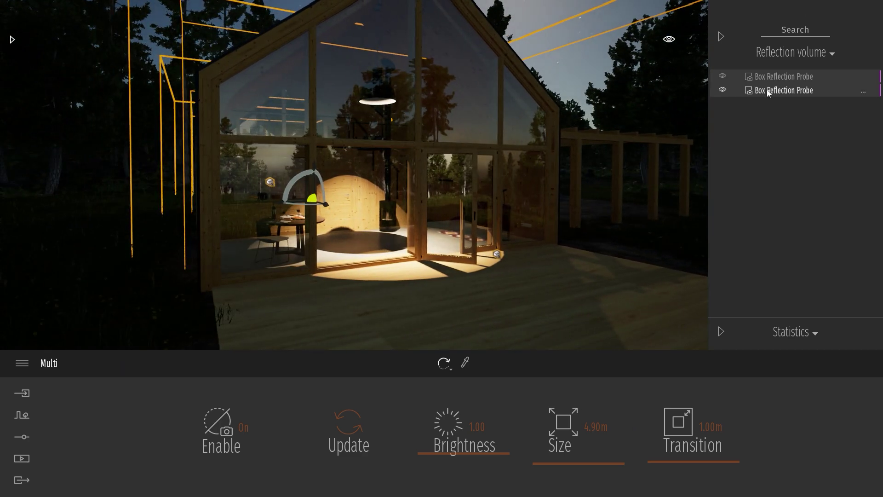
{"action": "left_click", "coordinate": [673, 40]}
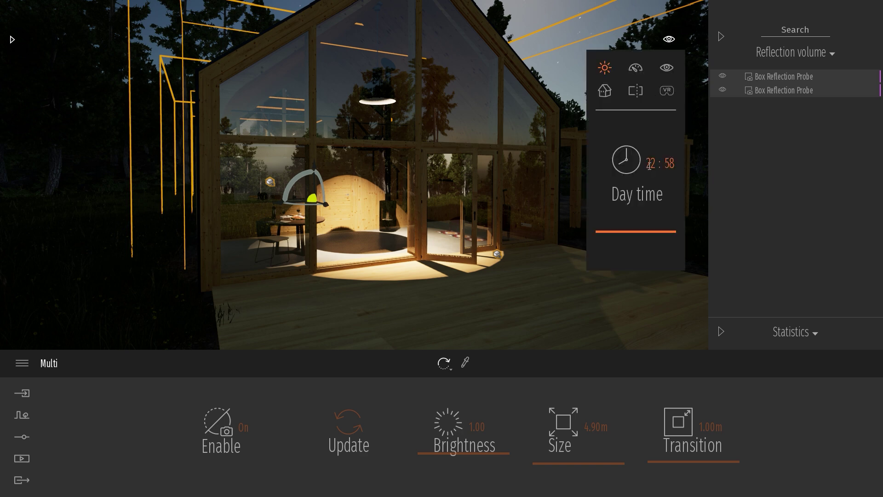
{"action": "left_click_drag", "start_coordinate": [640, 230], "coordinate": [638, 202]}
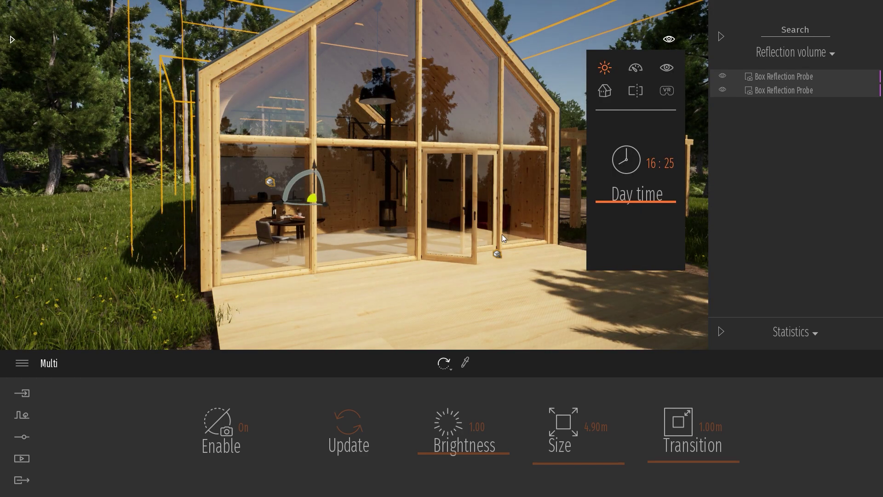
{"action": "left_click", "coordinate": [265, 344]}
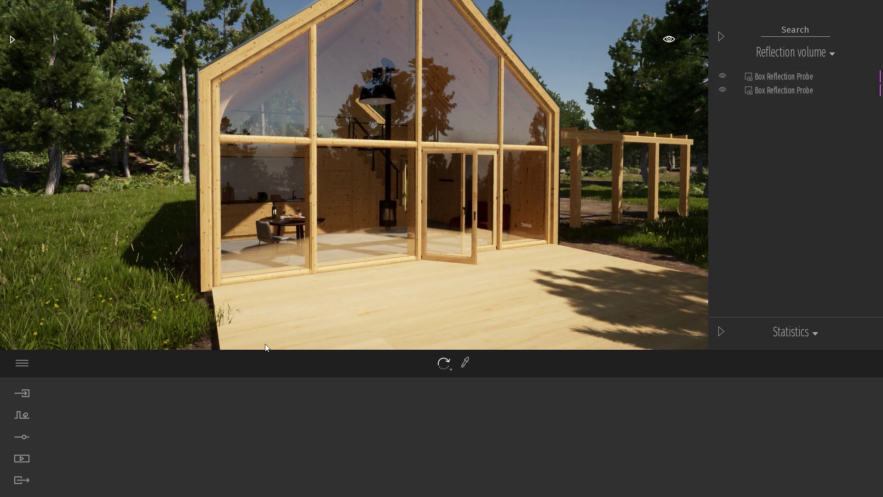
Open Video4 from the video media and scrub through its day-to-night clip, returning to the start
{"action": "left_click", "coordinate": [24, 460]}
{"action": "left_click", "coordinate": [525, 435]}
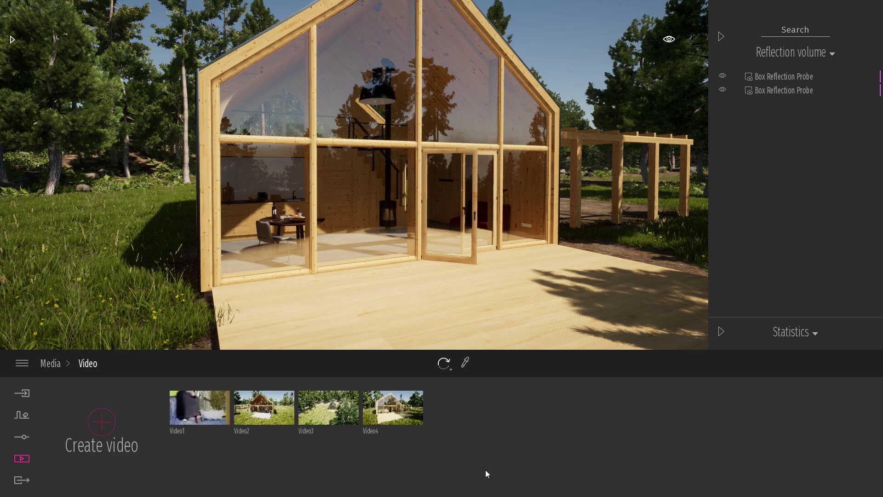
{"action": "left_click", "coordinate": [402, 418]}
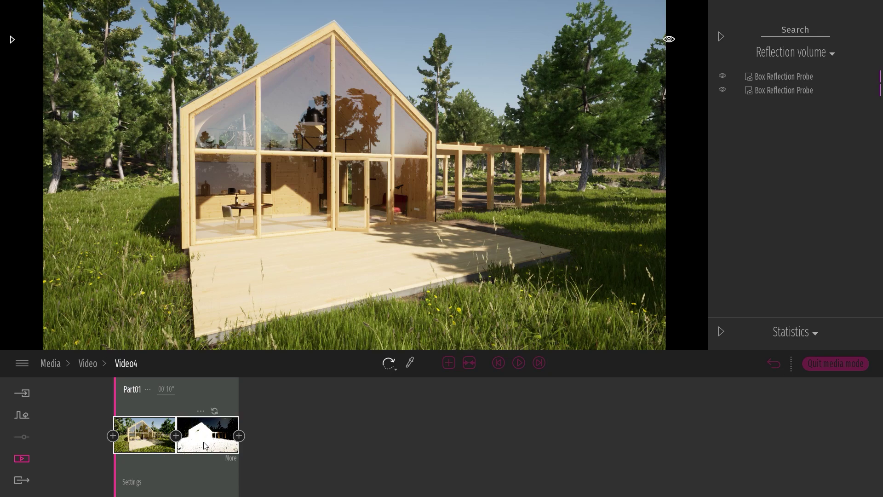
{"action": "left_click_drag", "start_coordinate": [115, 467], "coordinate": [234, 460]}
{"action": "left_click", "coordinate": [133, 438]}
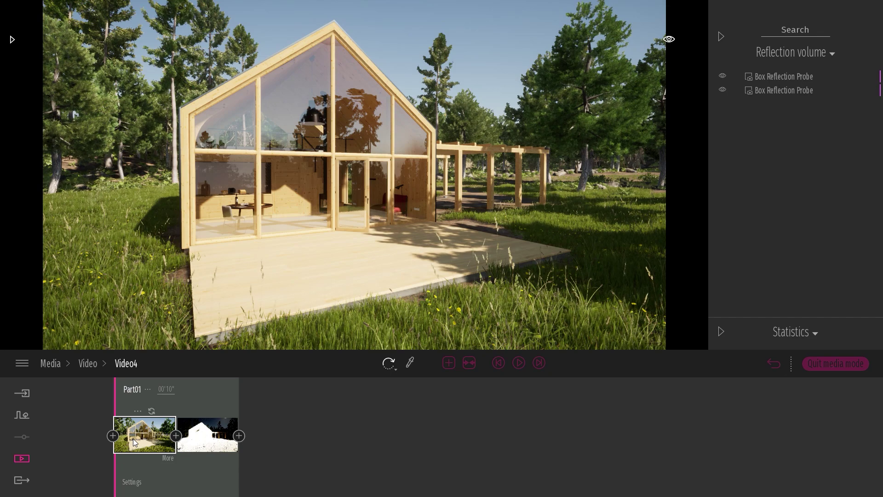
{"action": "mouse_move", "coordinate": [123, 460]}
{"action": "left_mouse_down"}
{"action": "mouse_move", "coordinate": [236, 460]}
{"action": "mouse_move", "coordinate": [109, 467]}
{"action": "left_mouse_up"}
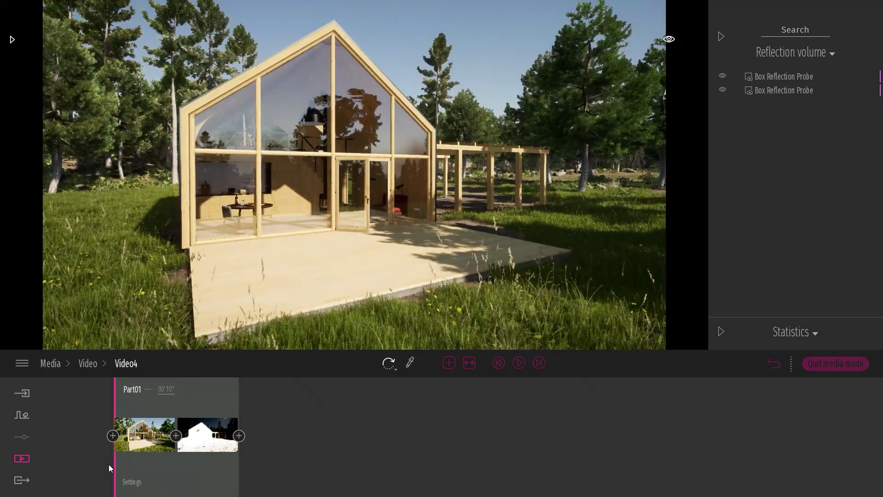
Review the Reflections update option in the export preferences and cancel the dialog
{"action": "left_click", "coordinate": [23, 363]}
{"action": "left_click", "coordinate": [51, 317]}
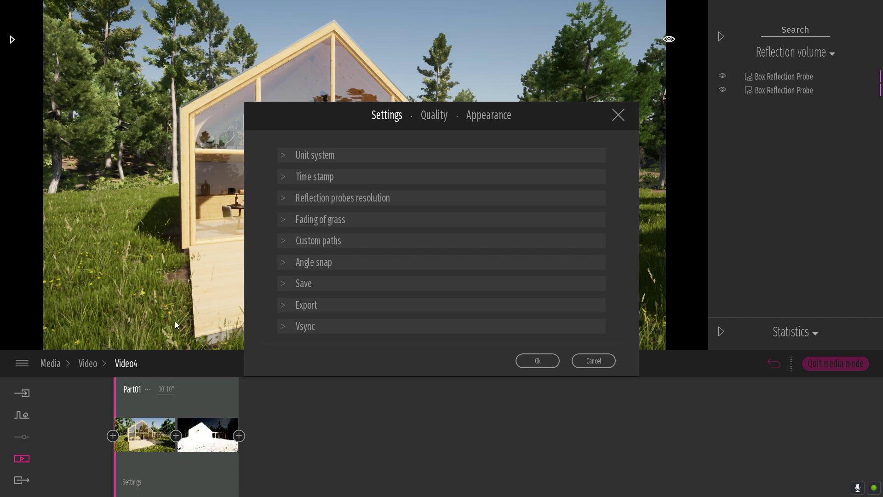
{"action": "left_click", "coordinate": [321, 307]}
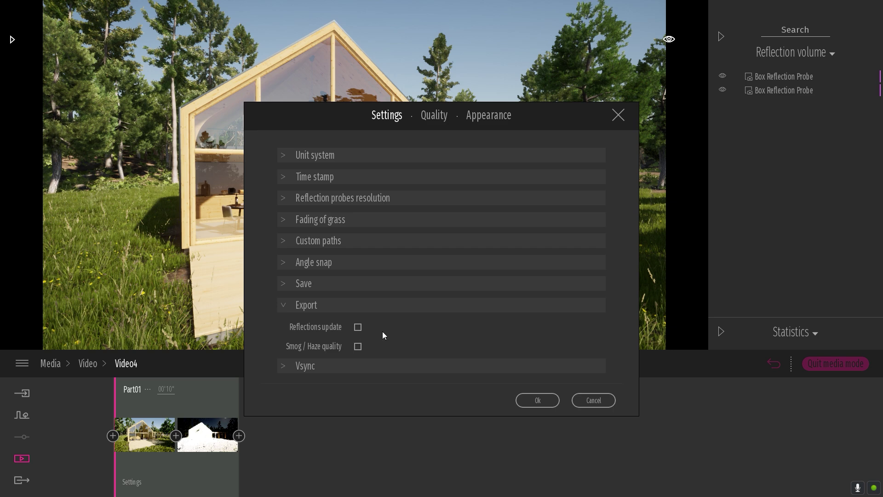
{"action": "left_click", "coordinate": [594, 401]}
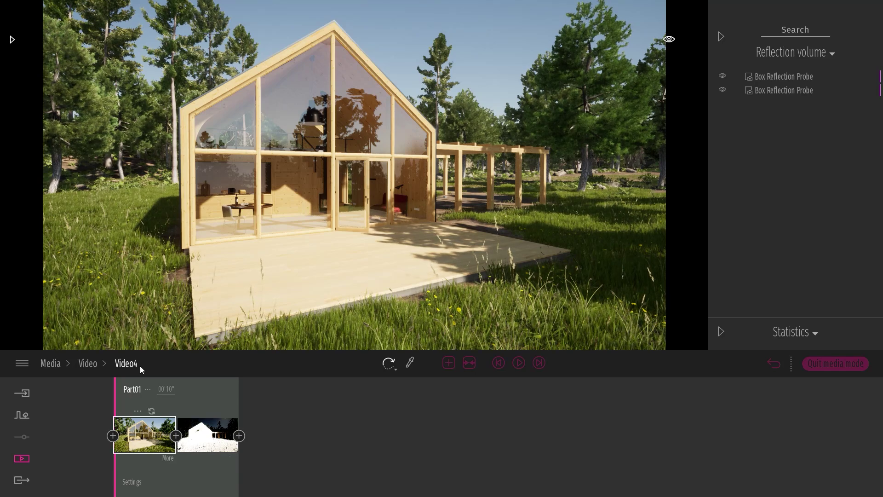
Scrub Video4's timeline from the first keyframe towards the second to preview the reflections
{"action": "left_click_drag", "start_coordinate": [118, 468], "coordinate": [156, 465]}
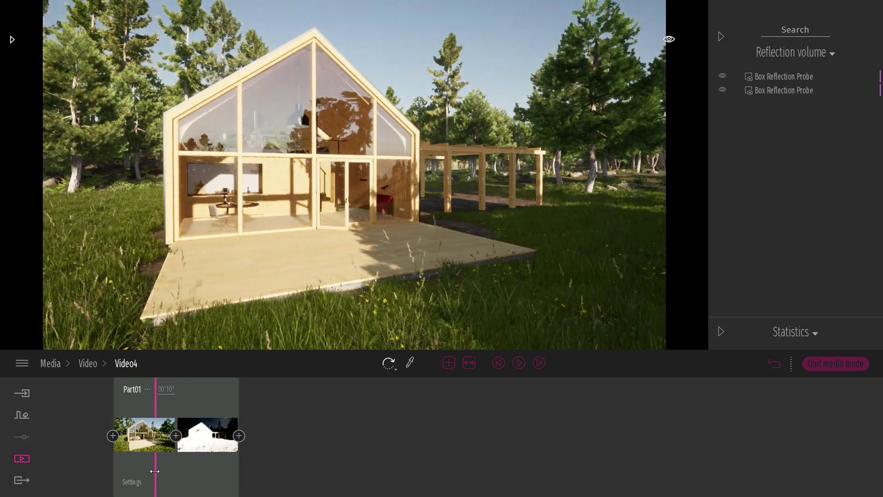